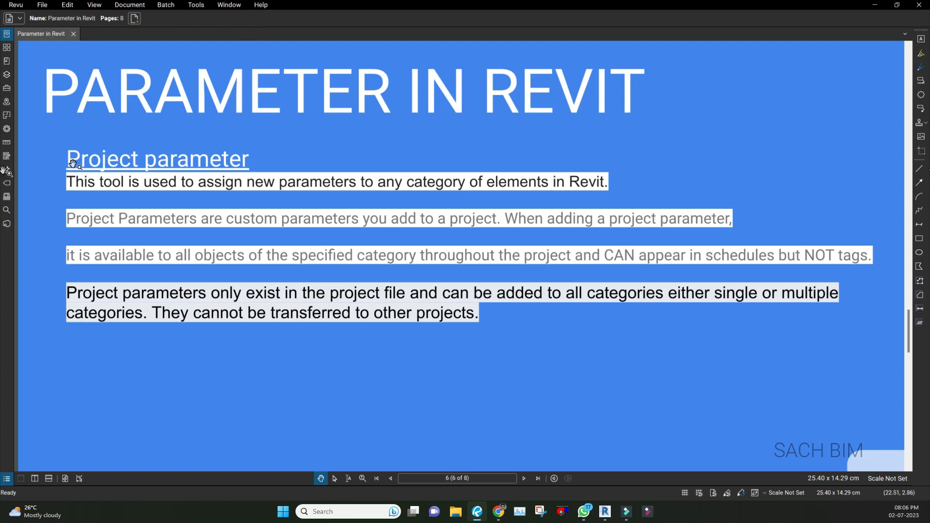
- Switch to Revit and review the instance properties of the rectangular duct in the 3D view
click(875, 5)
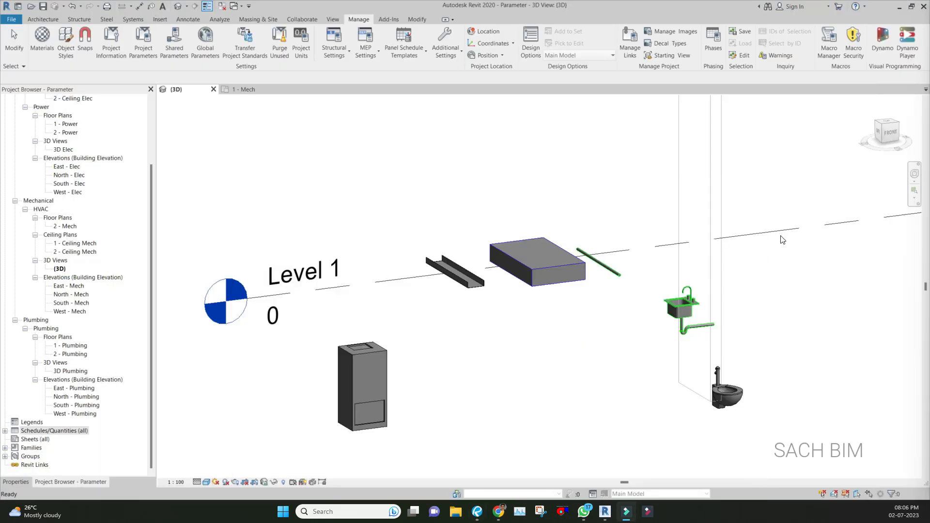
click(766, 235)
key(Escape)
scroll(702, 232, down, 2)
middle_drag(837, 257, 742, 315)
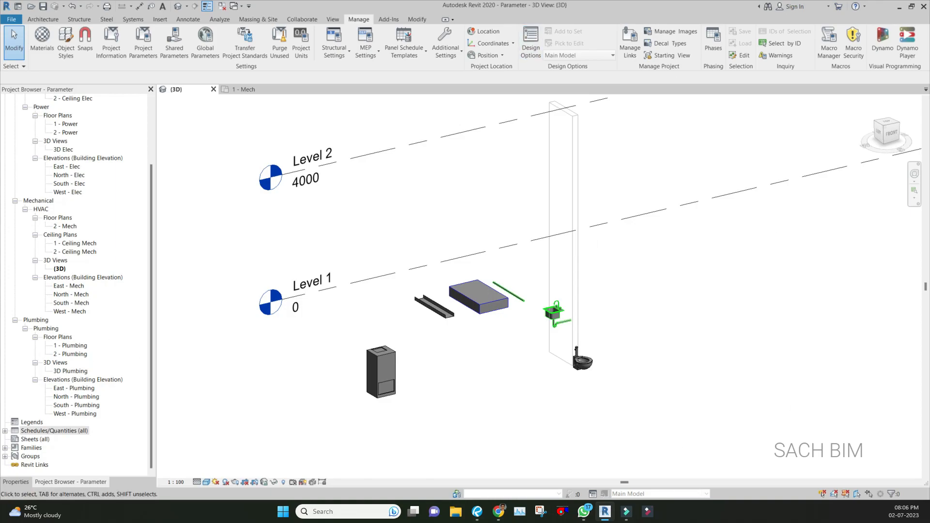
click(16, 482)
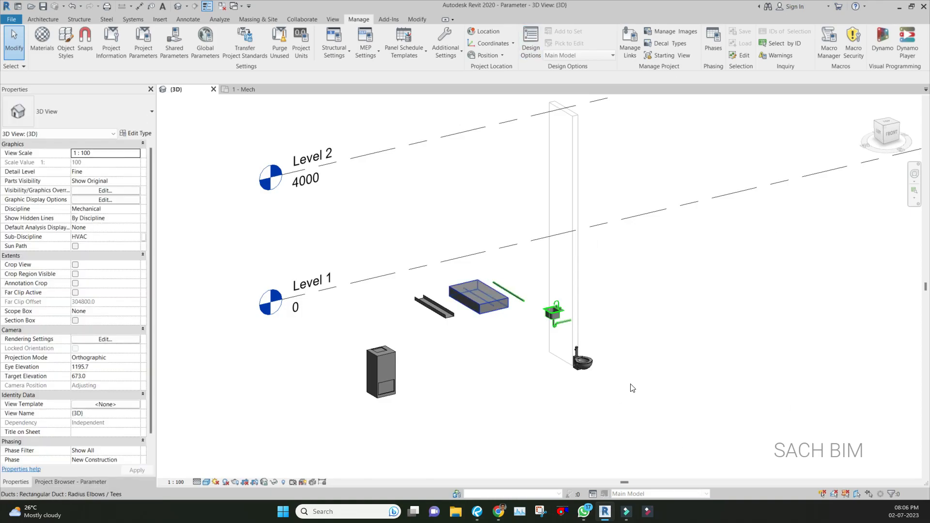
click(503, 306)
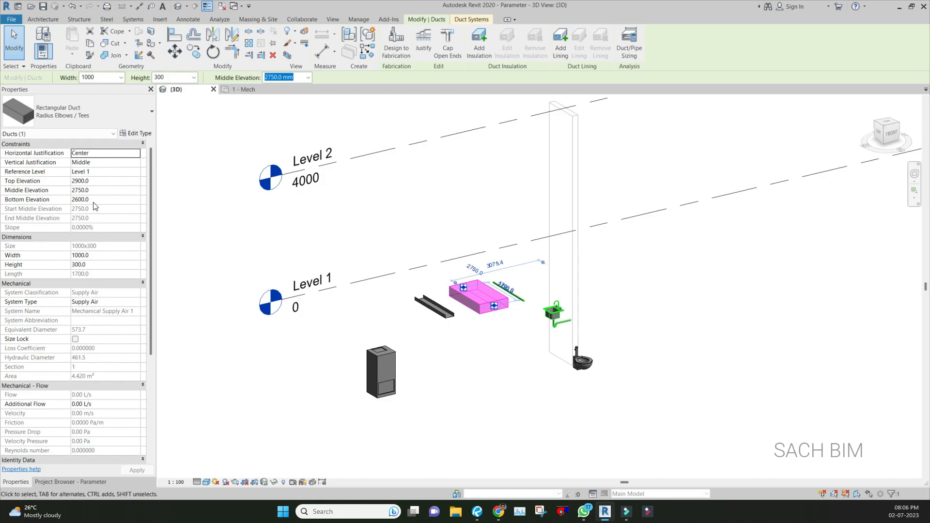
scroll(105, 247, down, 5)
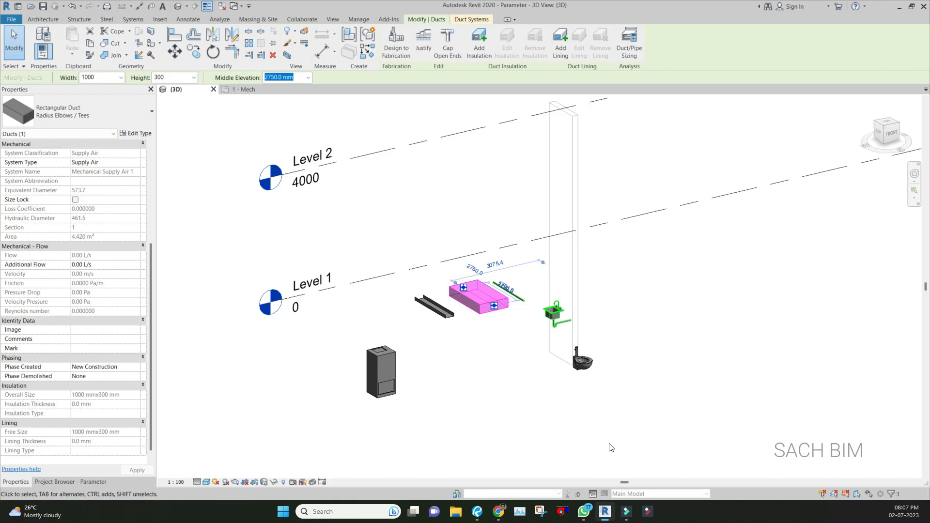
click(610, 446)
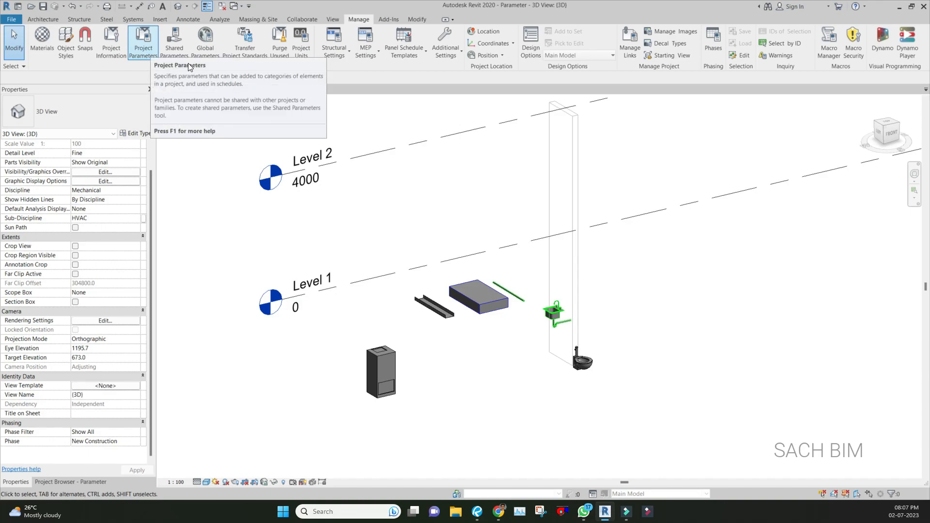
- Start adding a new project parameter, and consult the "Inputs of parameter" page of the PDF in Revu
click(188, 62)
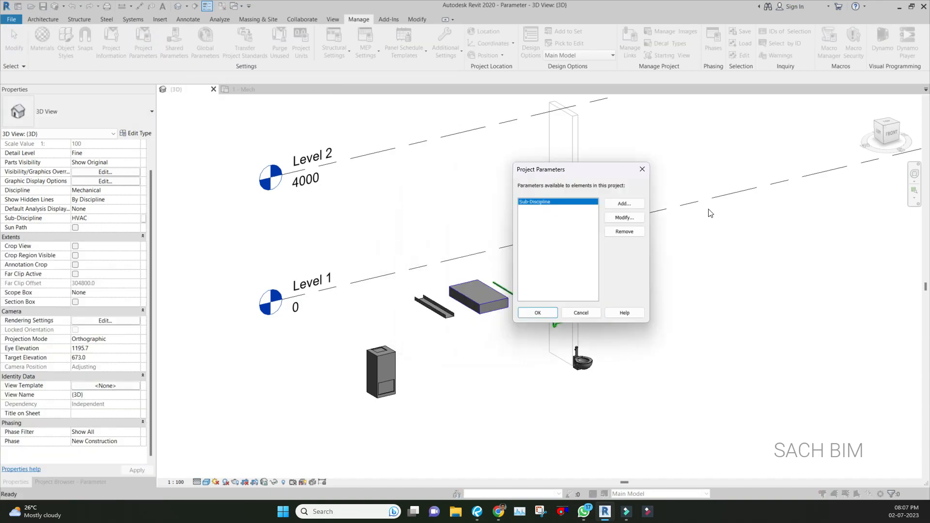
click(698, 192)
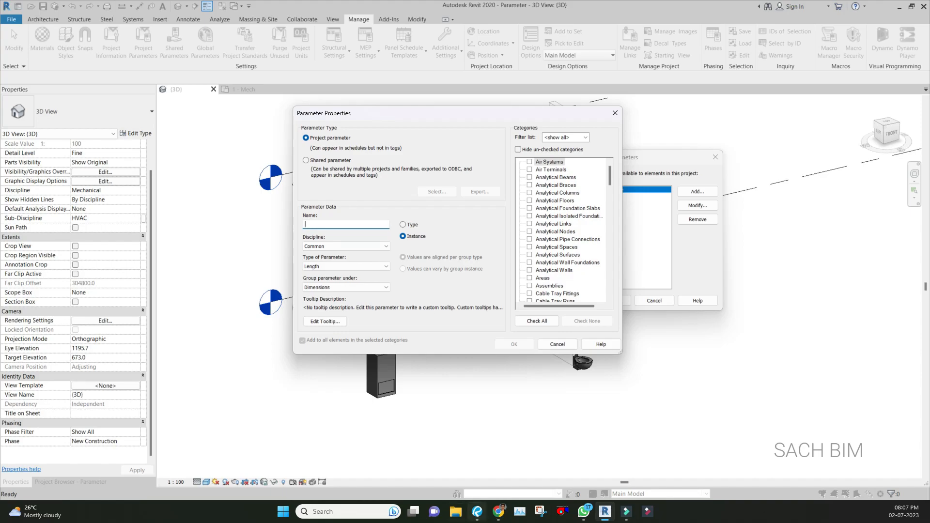
click(477, 511)
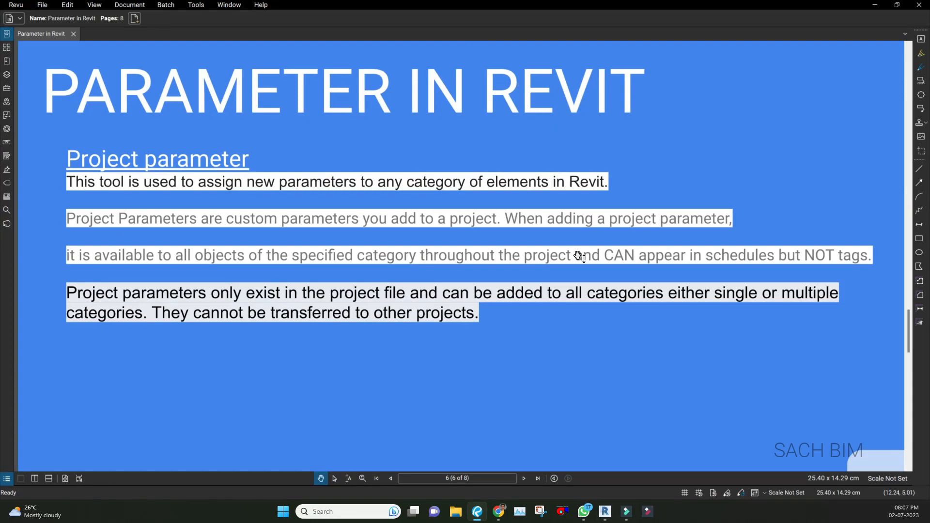
scroll(579, 255, up, 2)
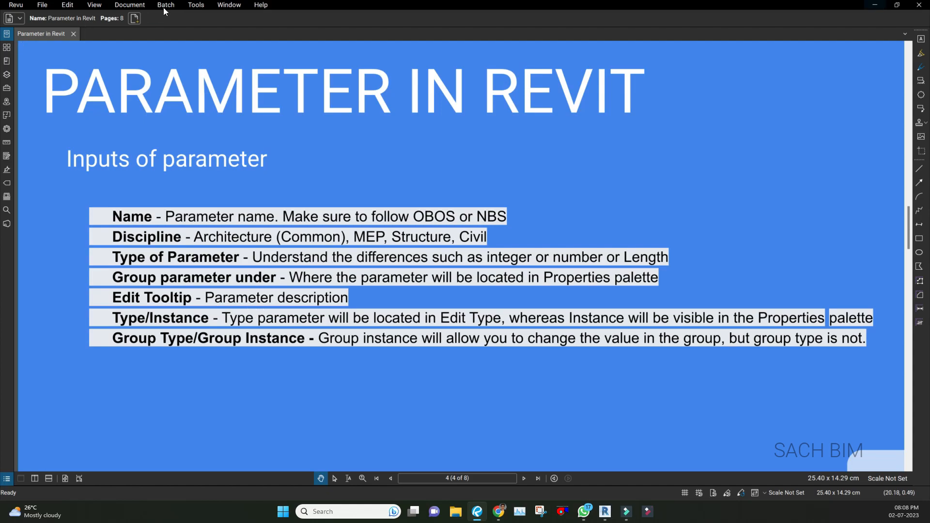
click(874, 4)
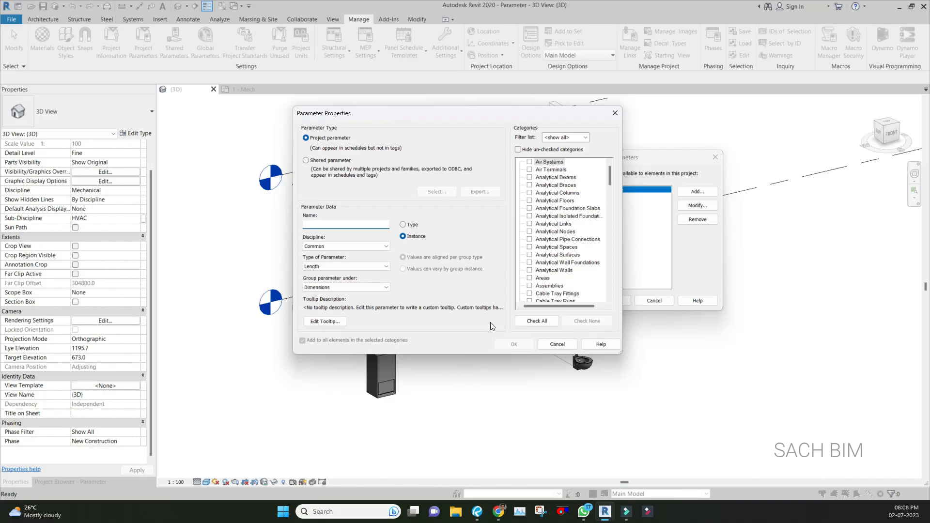
- Set the new parameter's discipline to Common and its type of parameter to Text
key(Tab)
key(alt+Down)
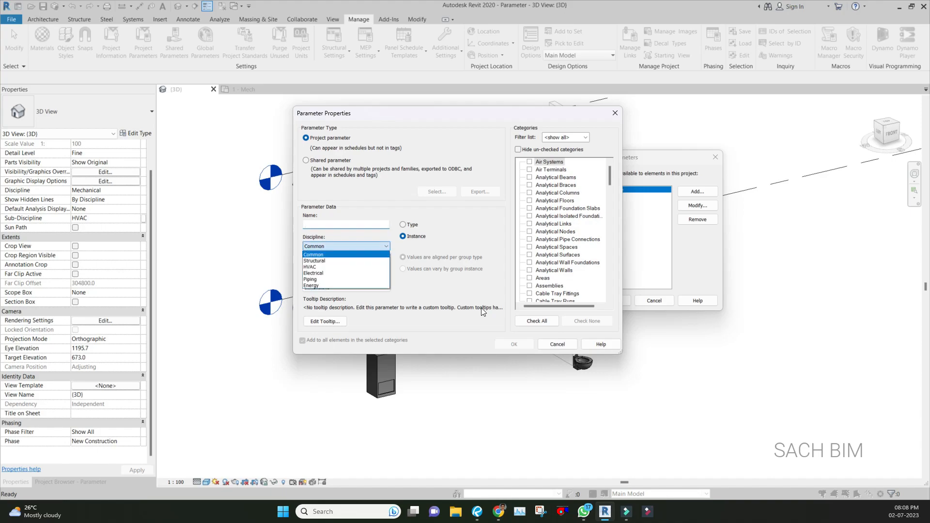
key(Down)
key(Down)
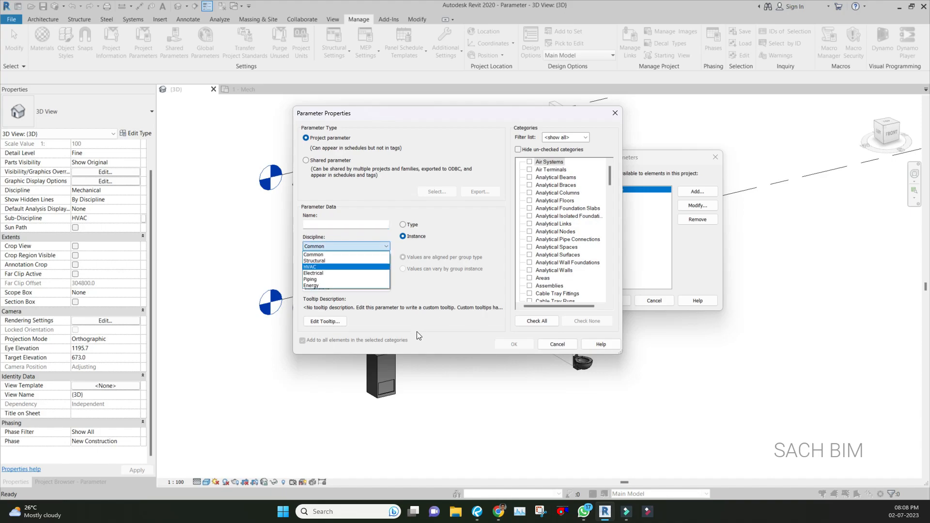
key(Up)
key(Up)
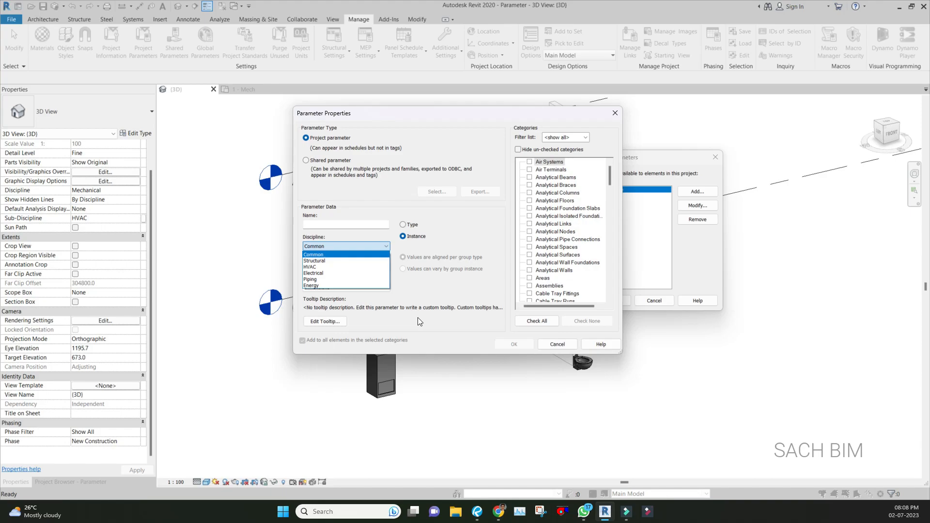
key(Return)
key(Tab)
key(alt+Down)
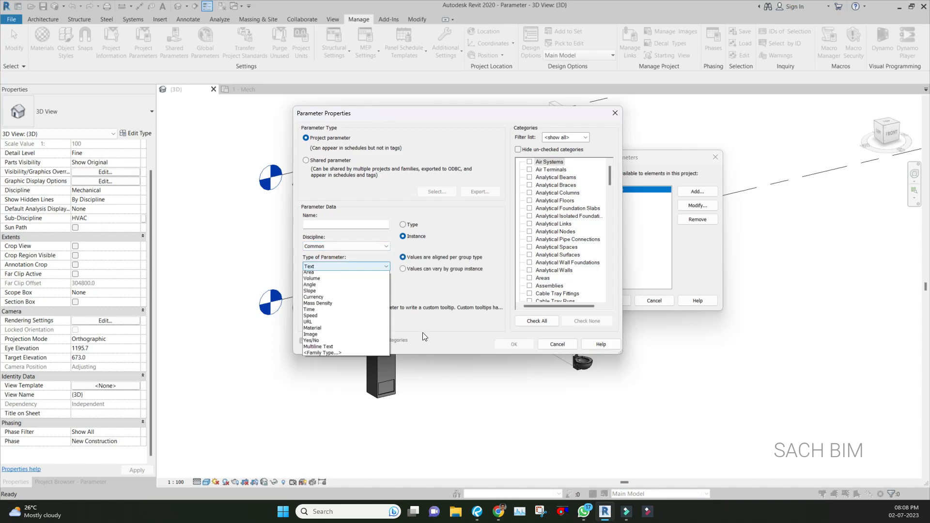
key(Return)
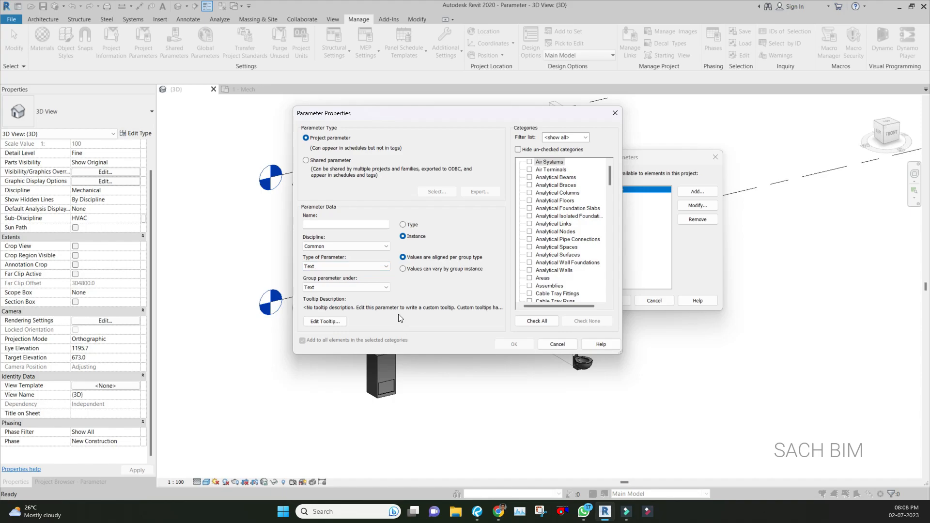
- Compare the parameter input notes in Revu with the available parameter types in Revit
click(477, 512)
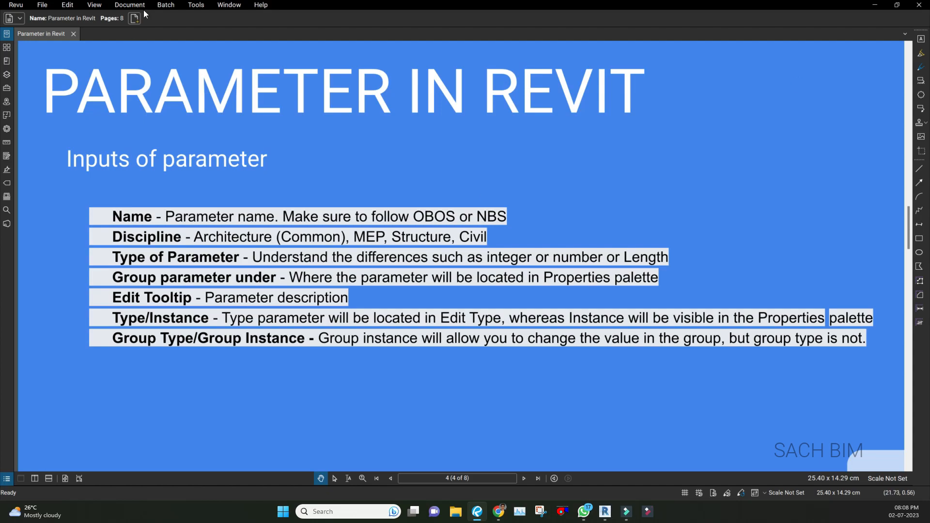
click(874, 5)
click(382, 267)
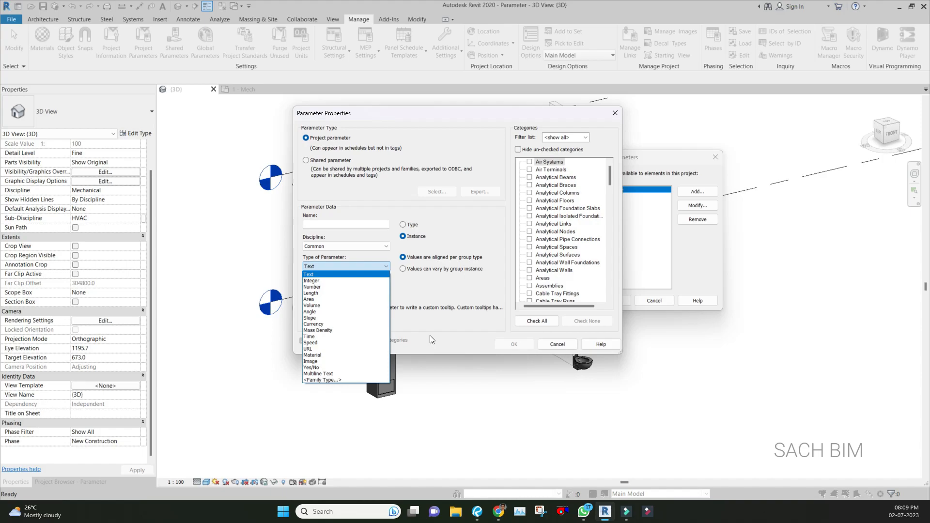
click(431, 339)
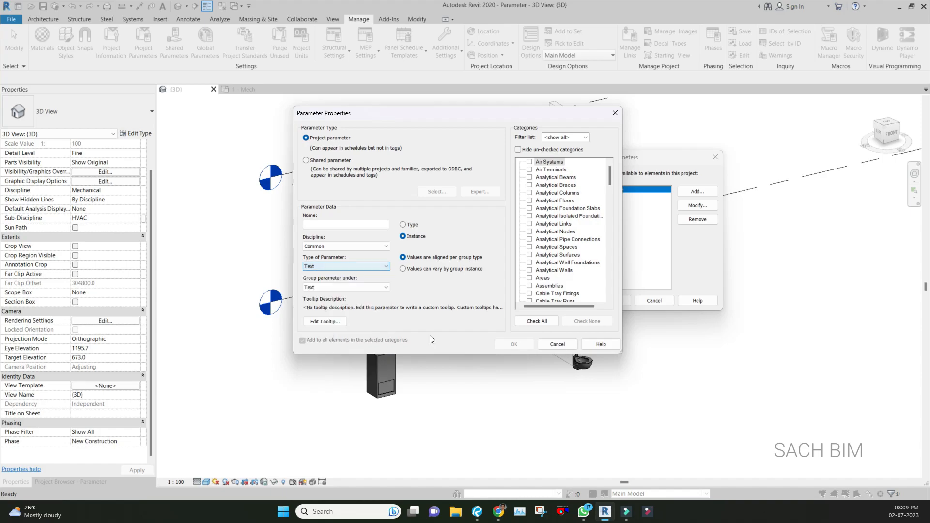
click(477, 511)
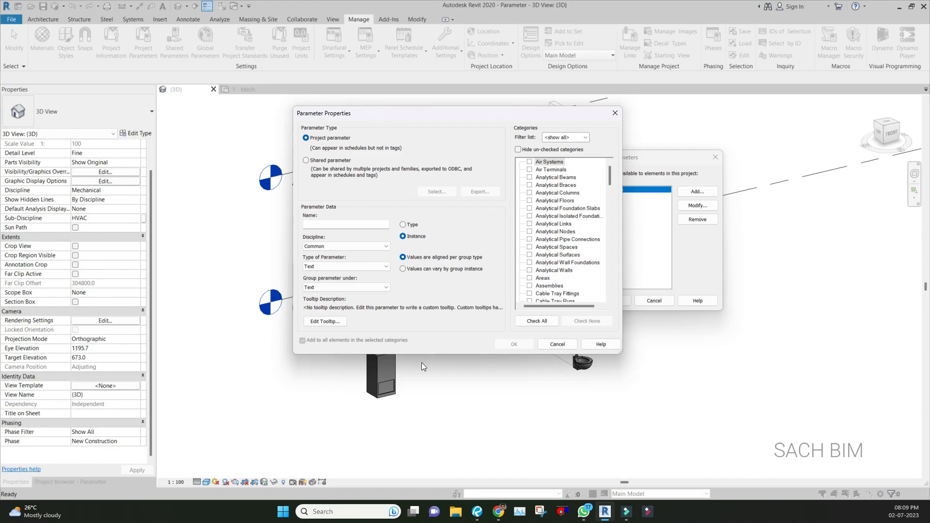
- Group the new parameter under Identity Data
click(364, 288)
click(368, 288)
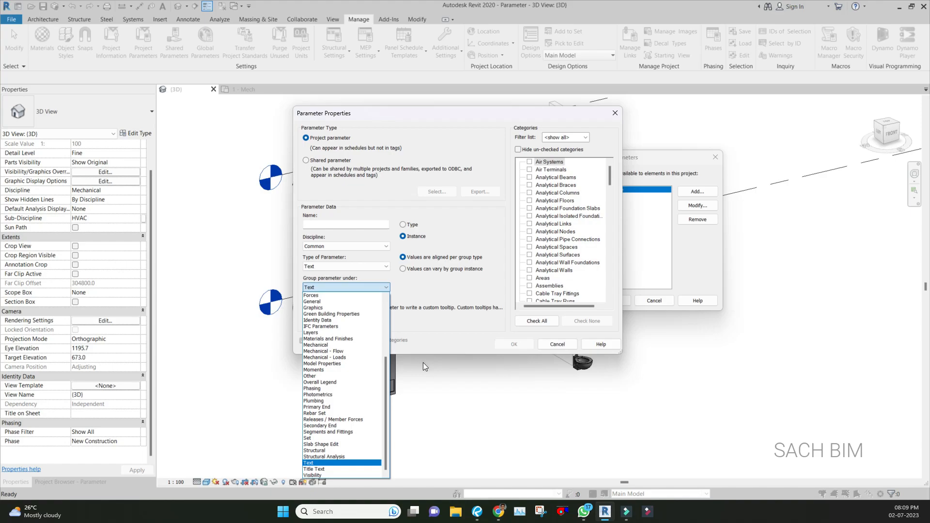
key(i)
key(Down)
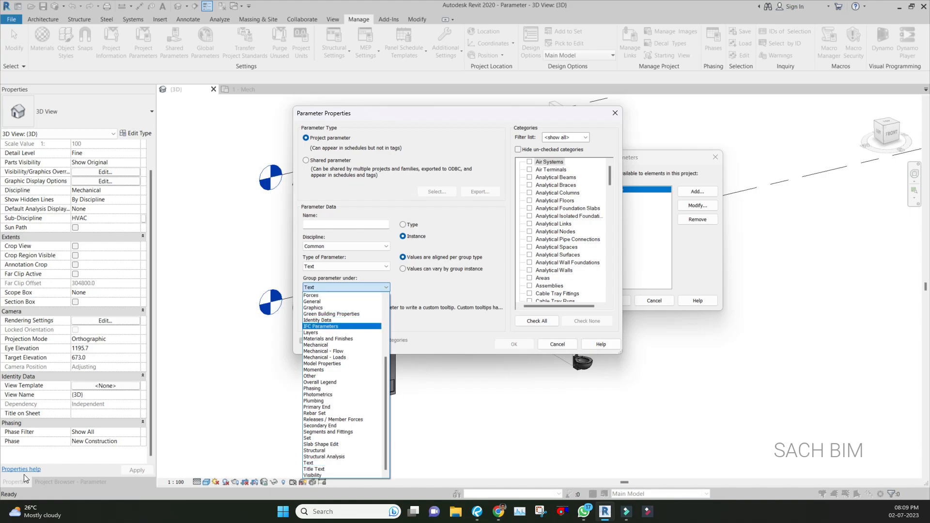
key(Up)
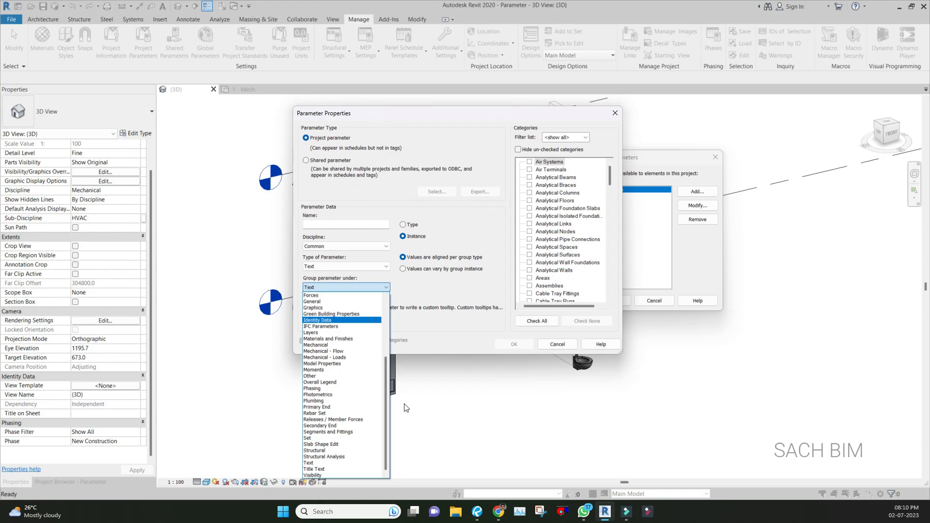
key(Return)
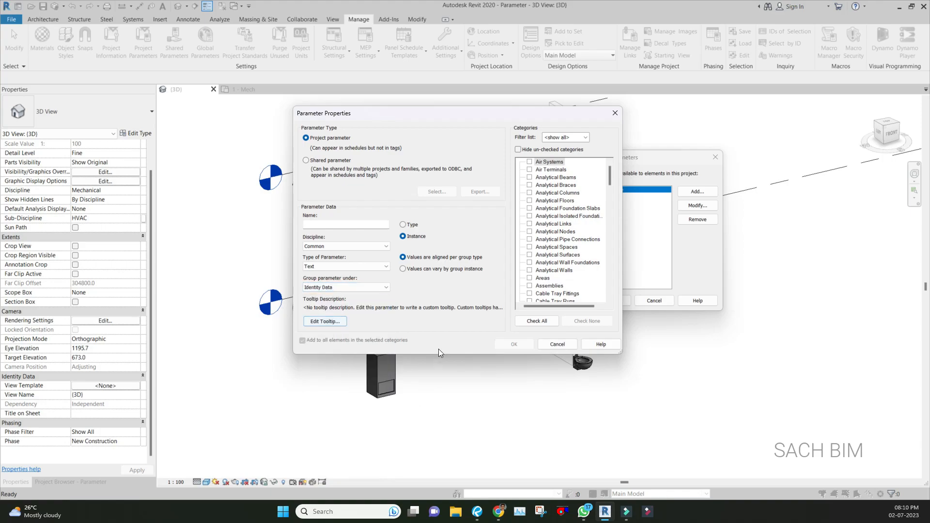
- Name the new project parameter "Temp Paramter"
click(345, 224)
text(Temp )
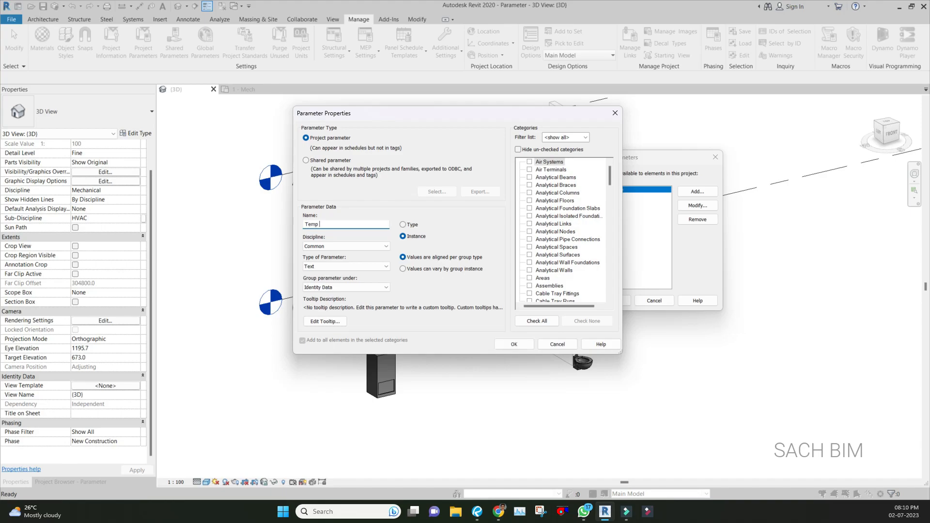
text(Paramter)
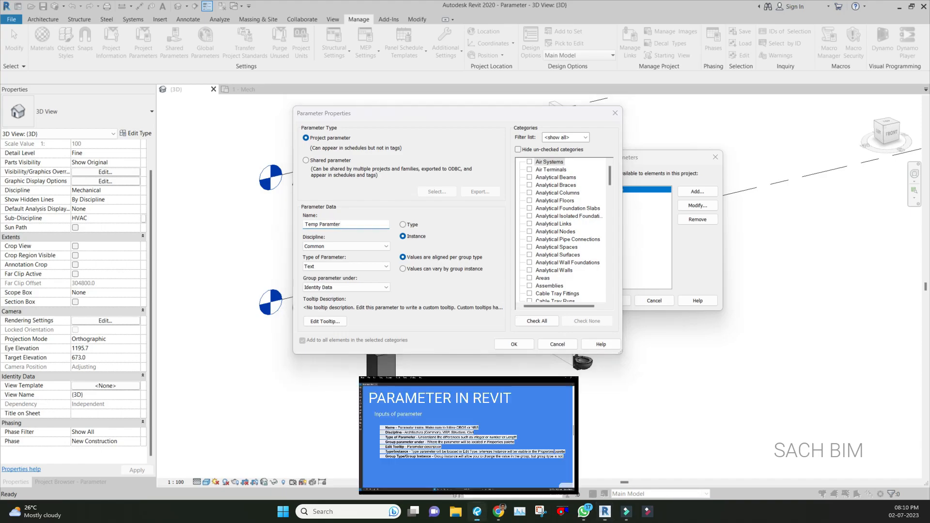
- Consult the parameter input notes in Revu again and return to the parameter properties in Revit
click(477, 511)
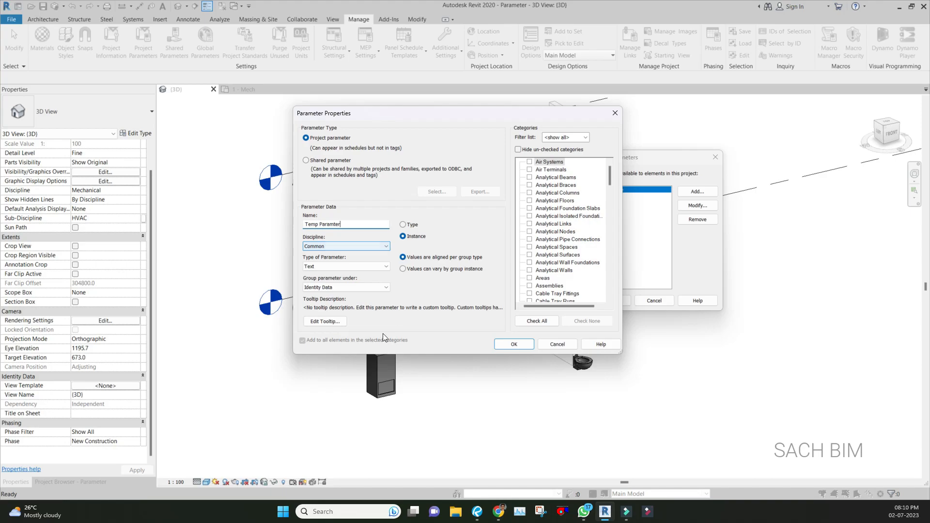
key(Tab)
key(Tab)
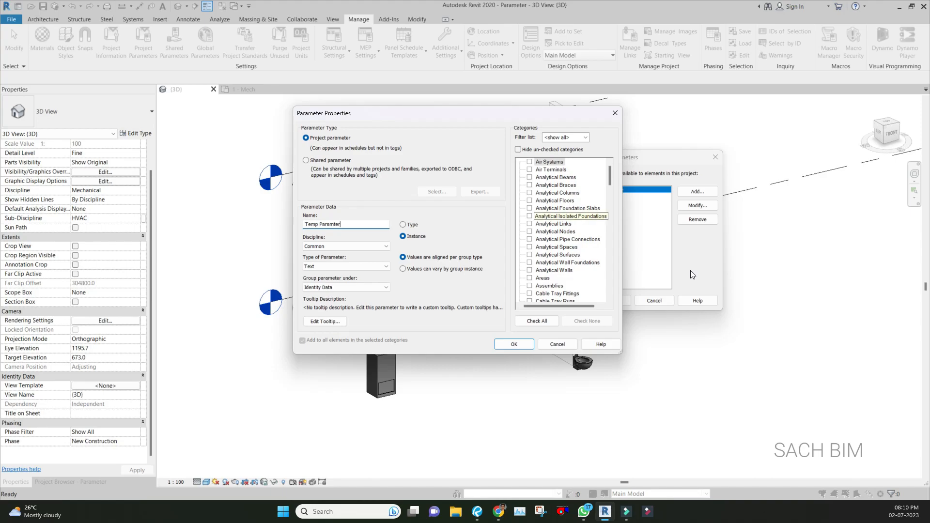
- Assign the parameter to the Ducts and Duct Fittings categories and confirm its creation in the project
scroll(690, 270, down, 7)
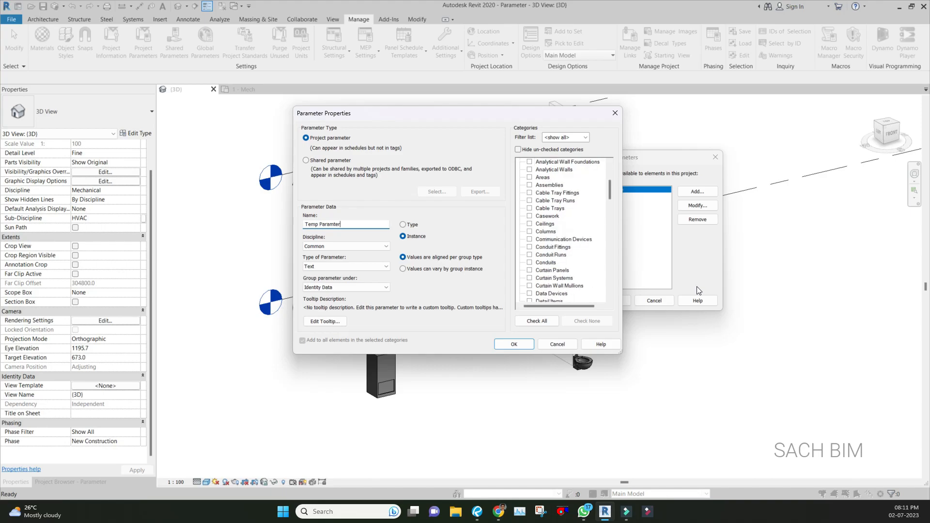
scroll(698, 290, down, 2)
click(544, 255)
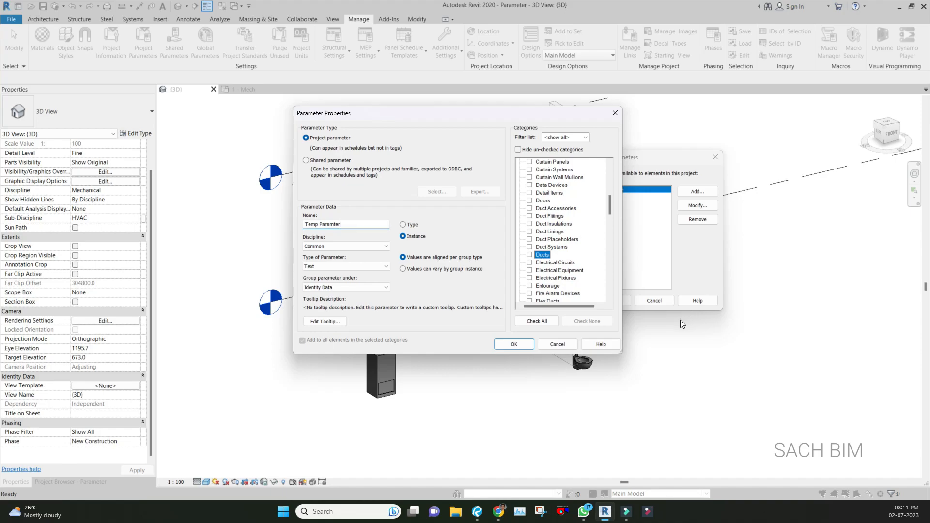
click(529, 255)
click(529, 216)
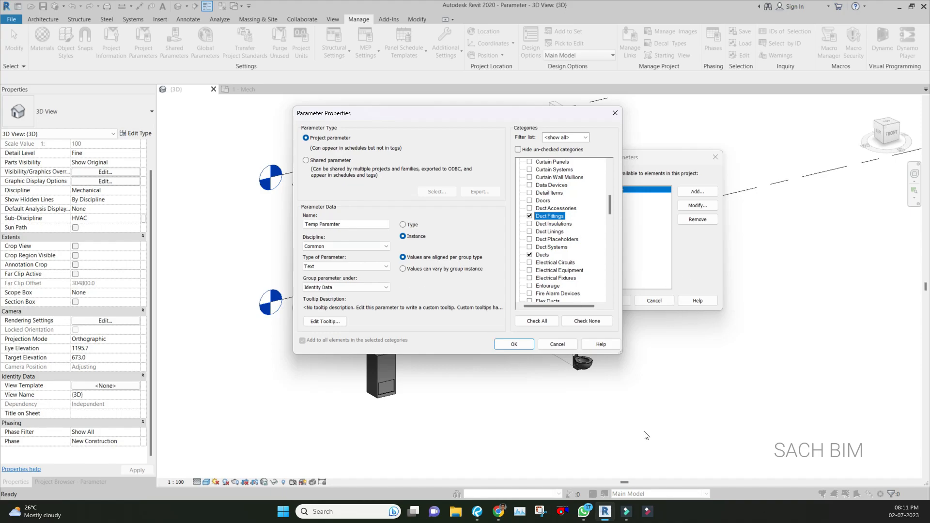
key(Return)
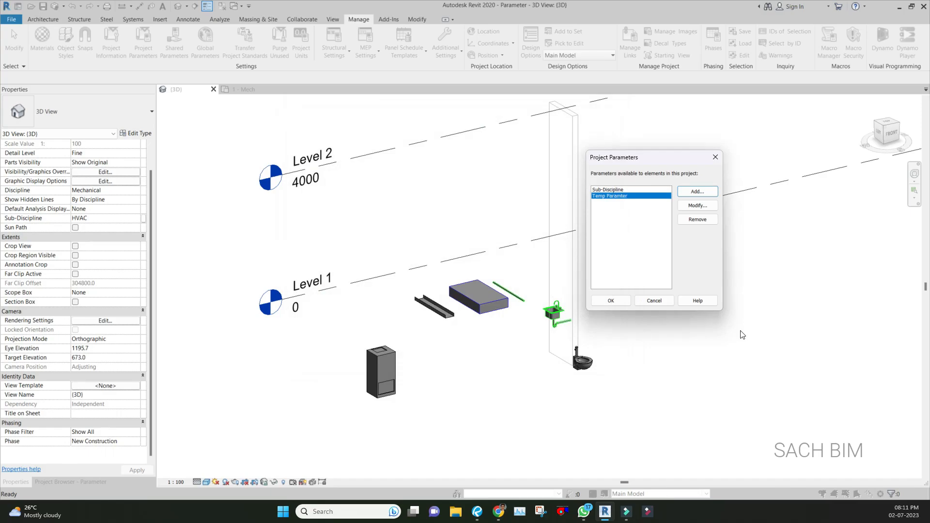
key(Return)
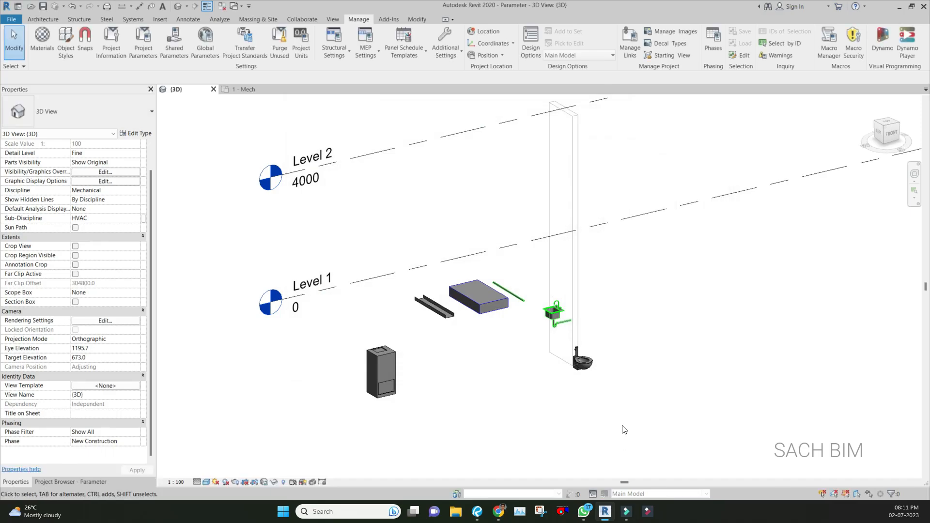
- Select the rectangular duct and look for the Temp Paramter field under its Identity Data properties
click(479, 297)
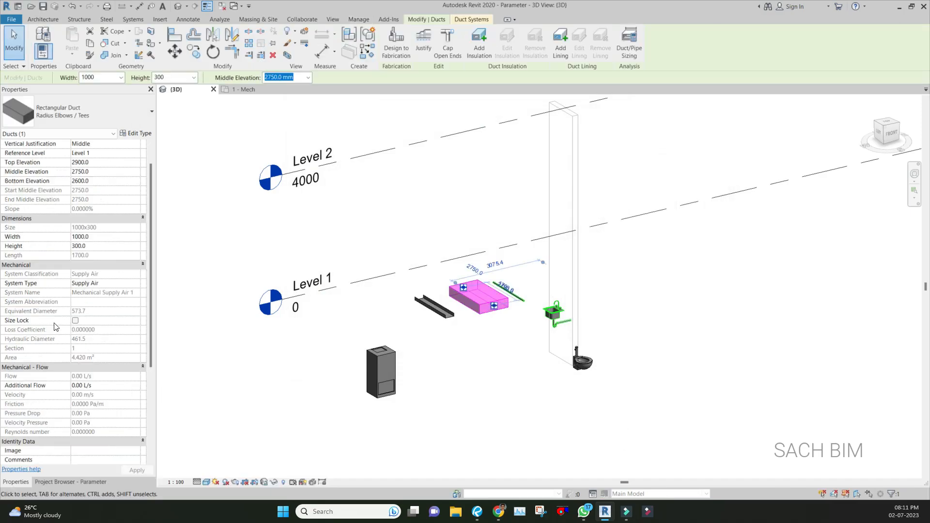
scroll(48, 436, down, 4)
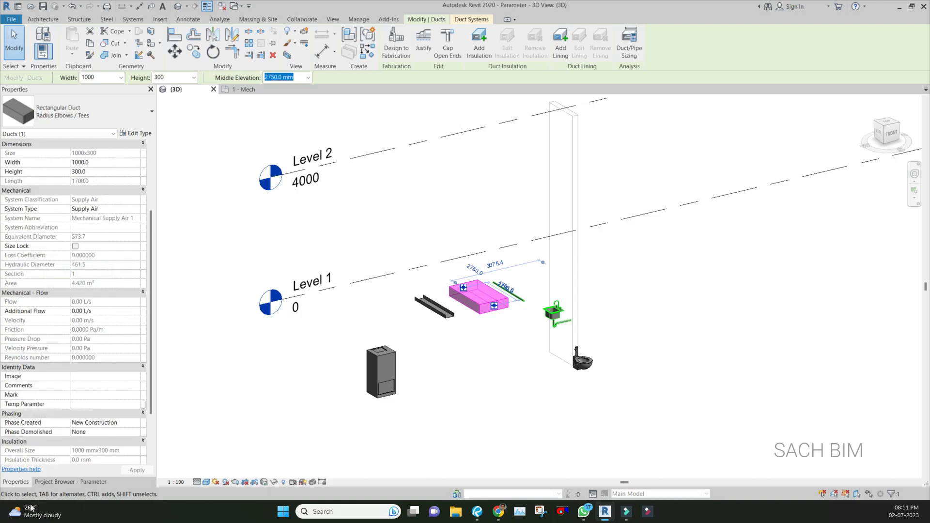
- Set the rectangular duct's Temp Paramter value to "trail"
click(79, 404)
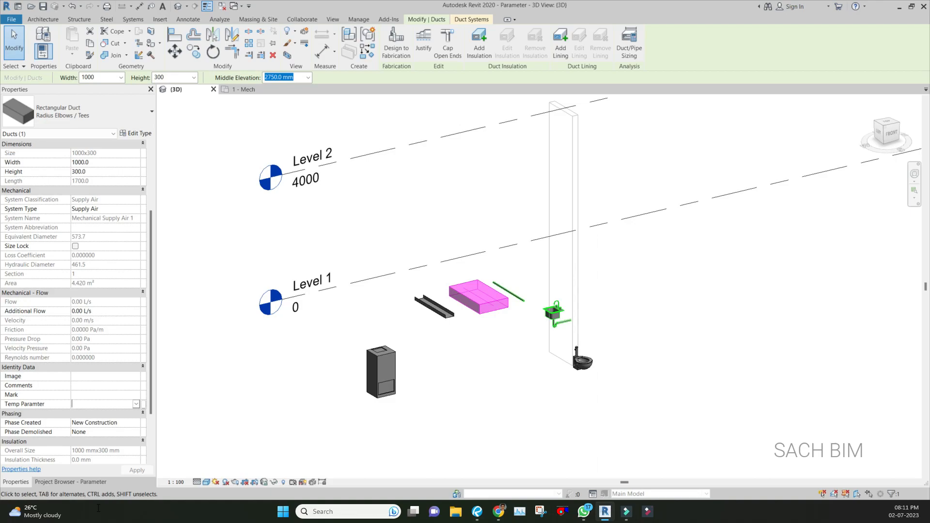
text(trail)
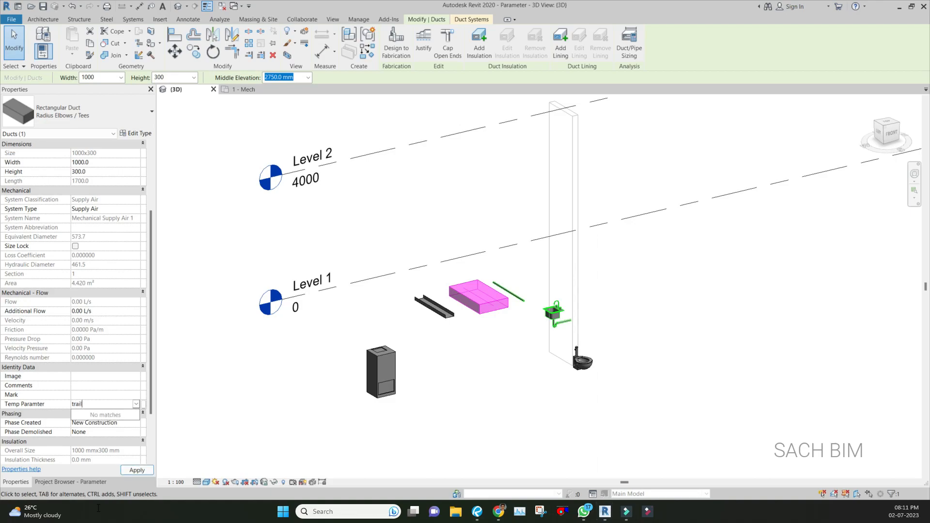
key(Return)
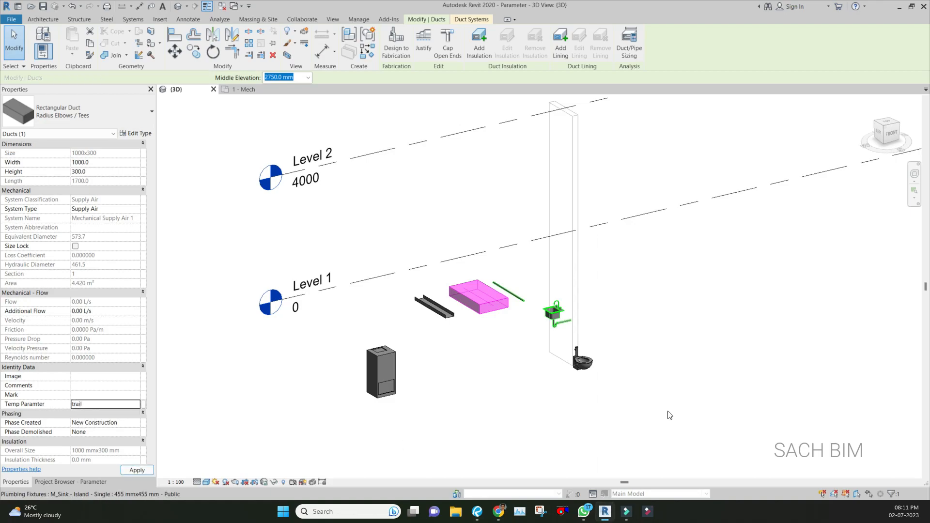
- Compare the properties of the pipe and the rectangular duct for the Temp Paramter field, and clear the selection
click(521, 300)
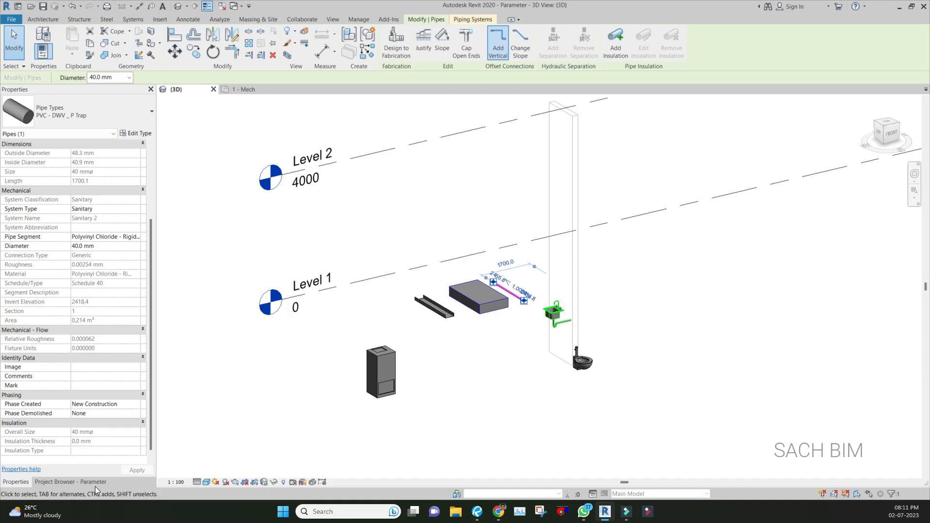
click(604, 436)
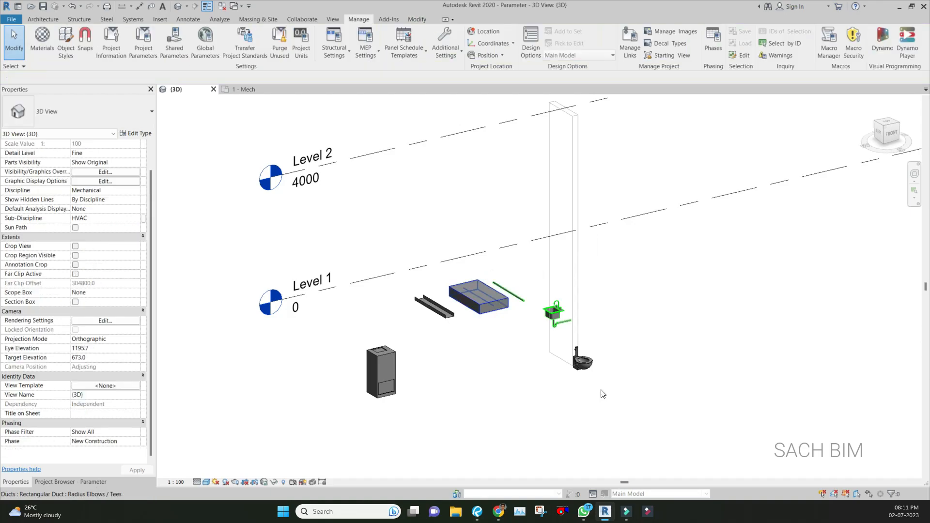
click(499, 306)
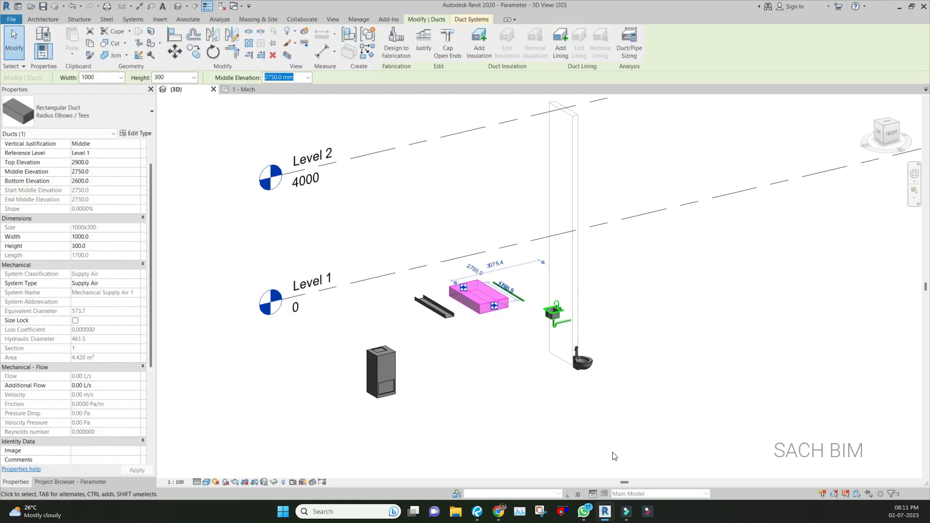
click(630, 426)
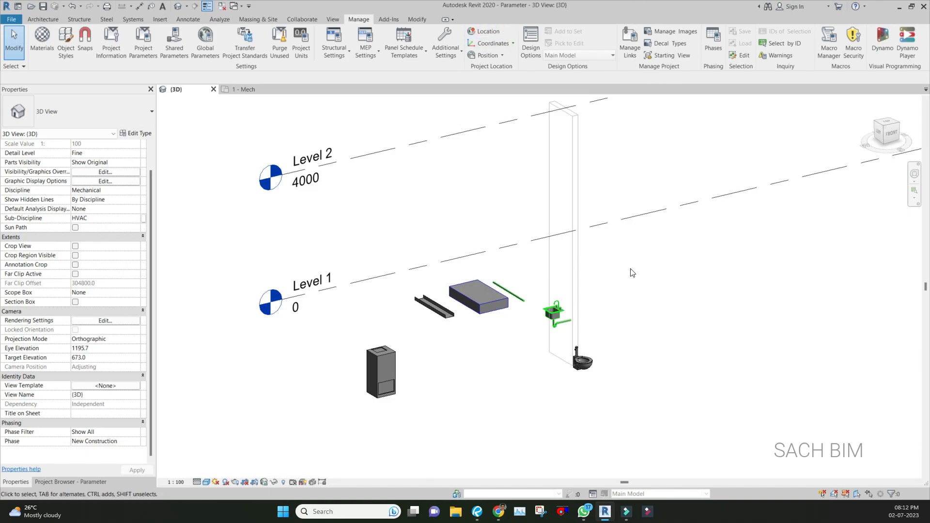
- Create a new family from the Metric Generic Model template
click(11, 20)
click(20, 25)
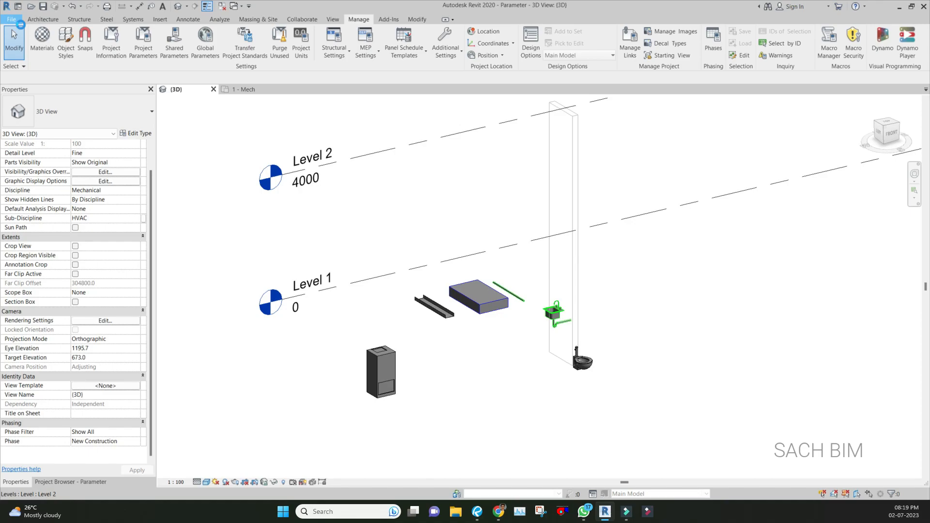
click(21, 23)
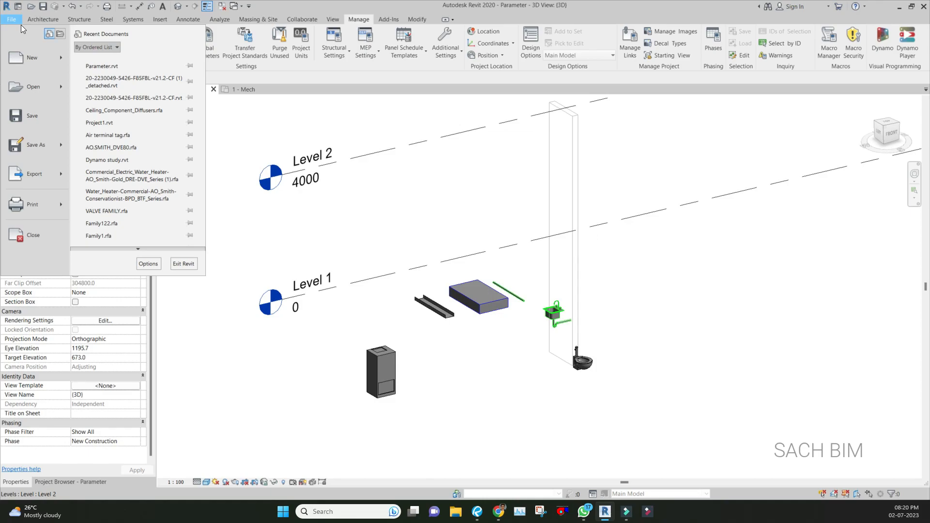
click(32, 59)
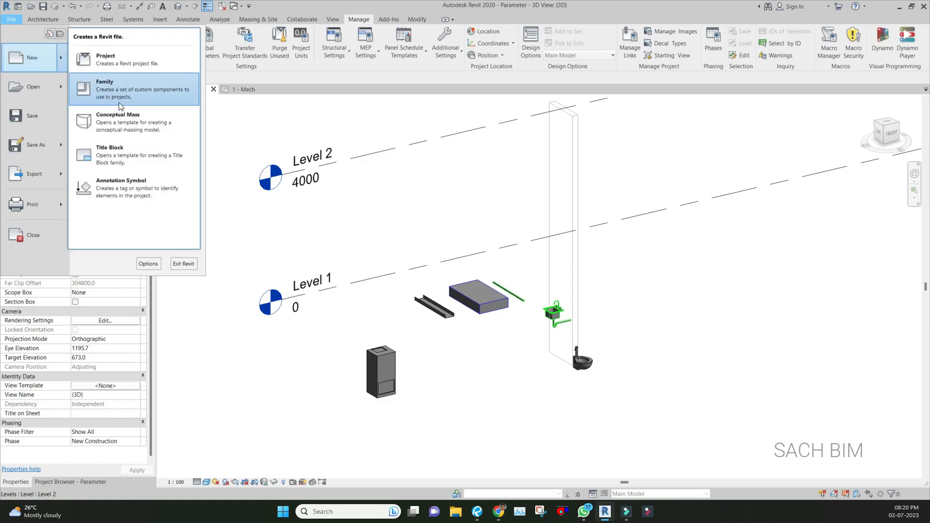
click(120, 104)
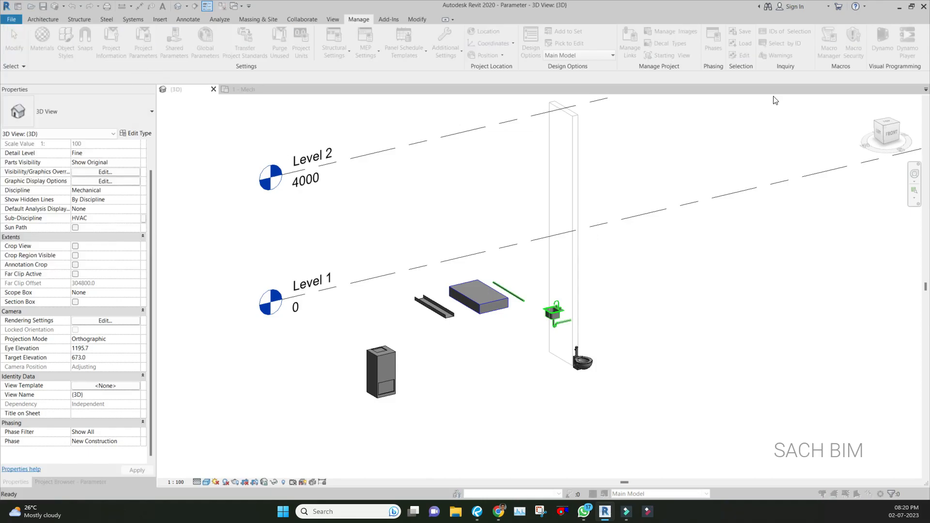
drag(861, 50, 556, 26)
scroll(594, 218, down, 6)
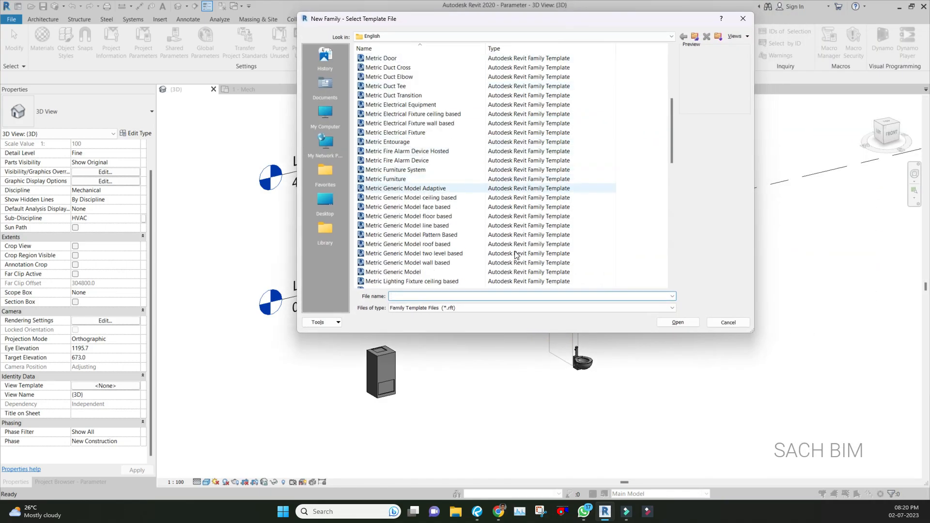
click(514, 271)
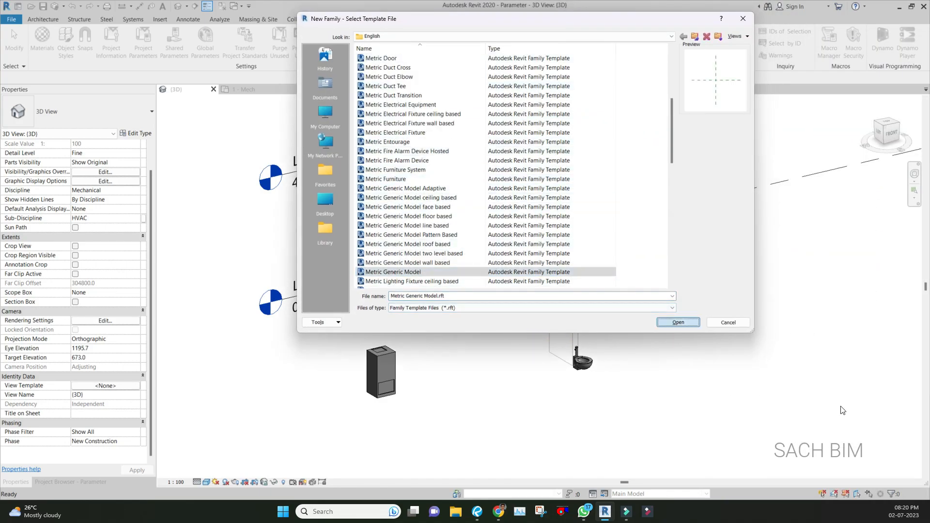
key(Return)
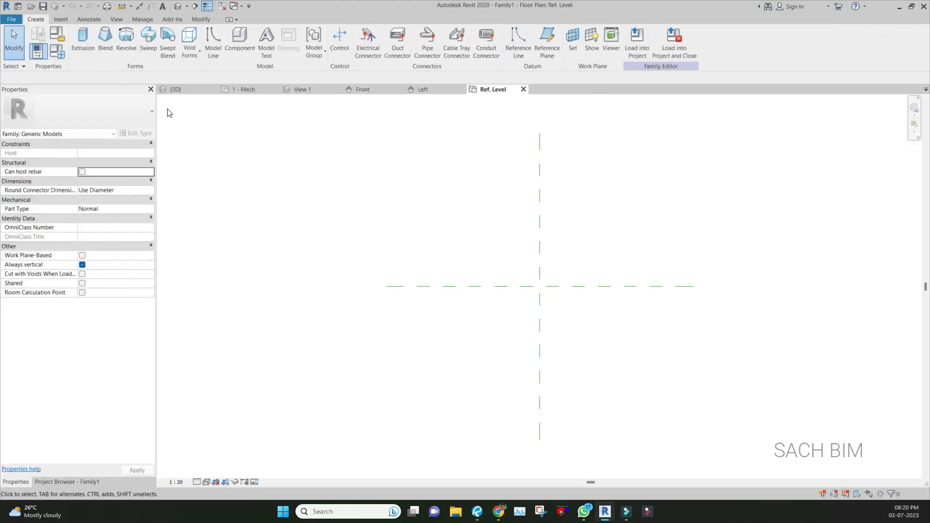
- Add a family type parameter named "Temp Family template" with parameter type Text, grouped under Identity Data
click(74, 65)
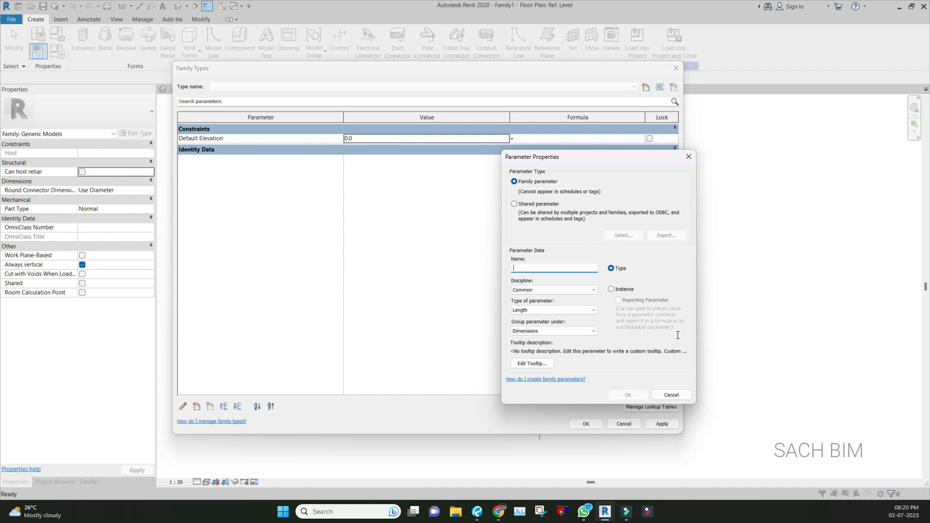
text(Temp Family template)
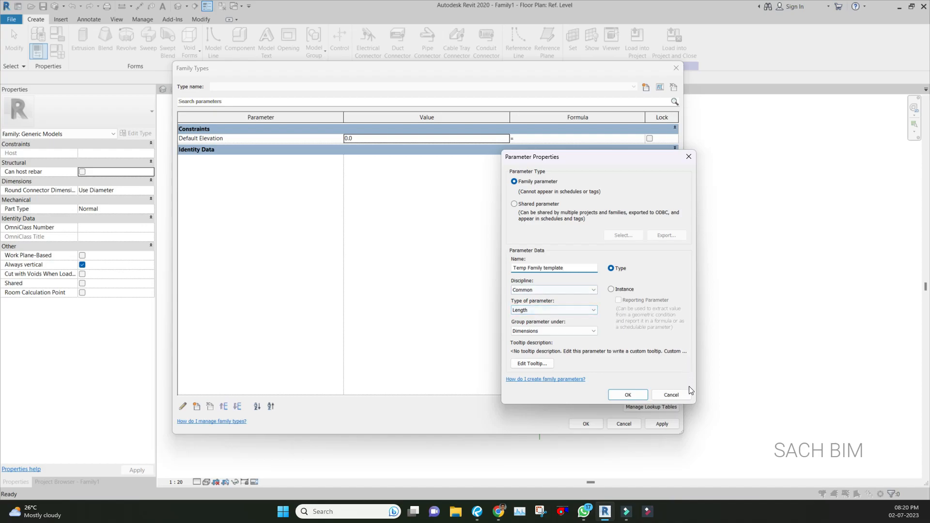
click(551, 311)
click(541, 319)
click(541, 331)
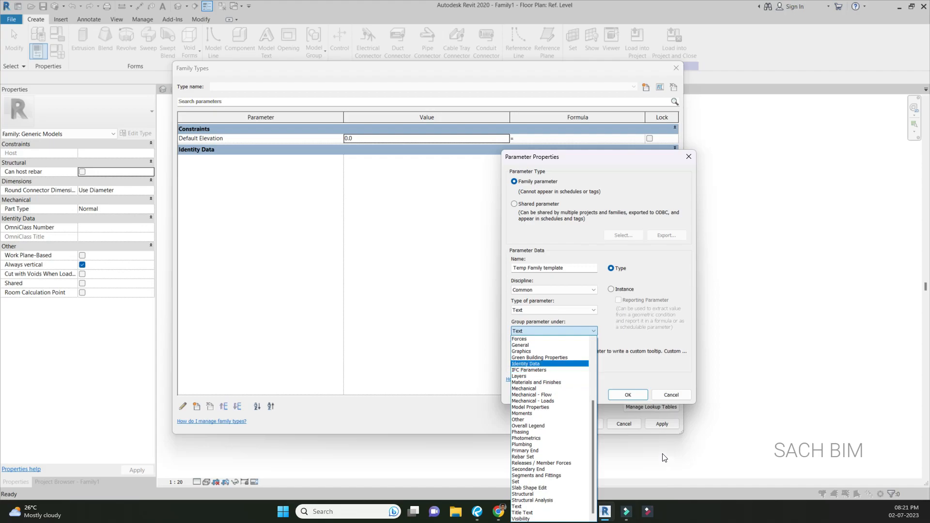
click(533, 363)
key(Return)
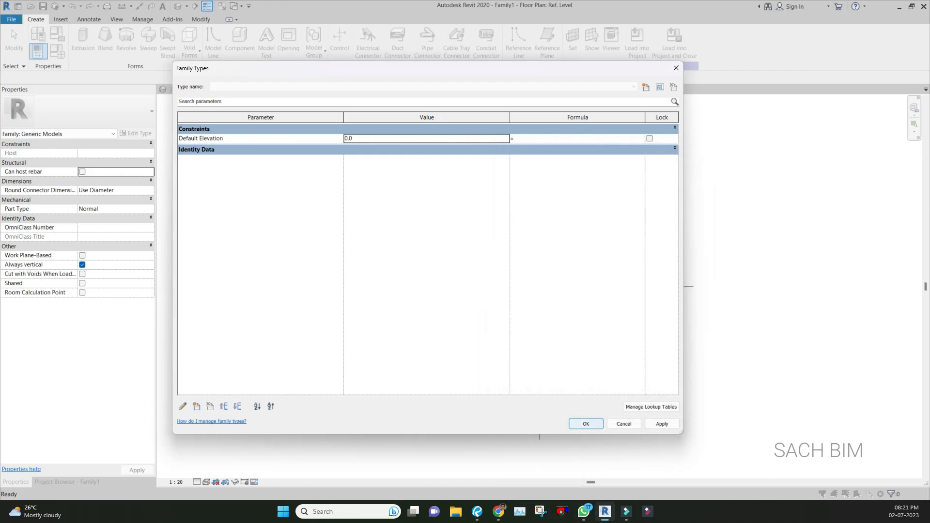
click(585, 423)
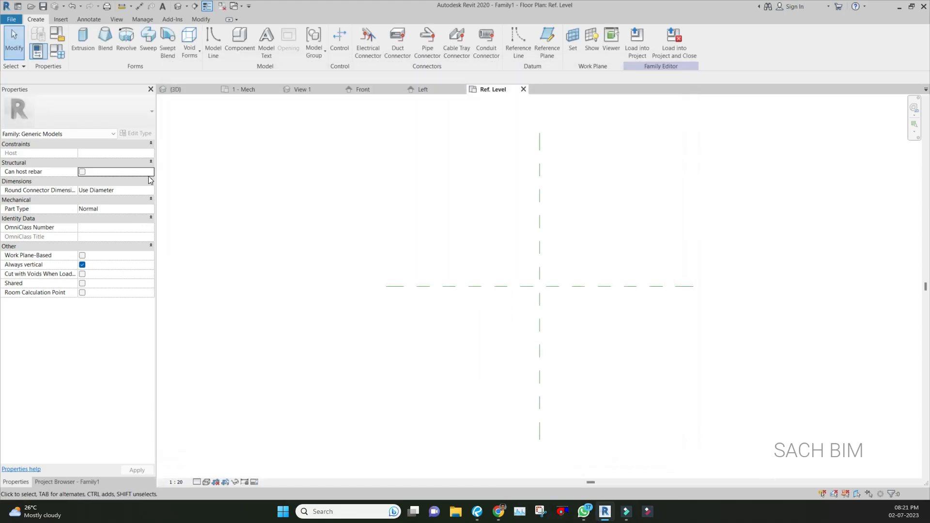
- Review the Temp Family template parameter and its value and formula fields in the family types, and close the dialog
click(58, 52)
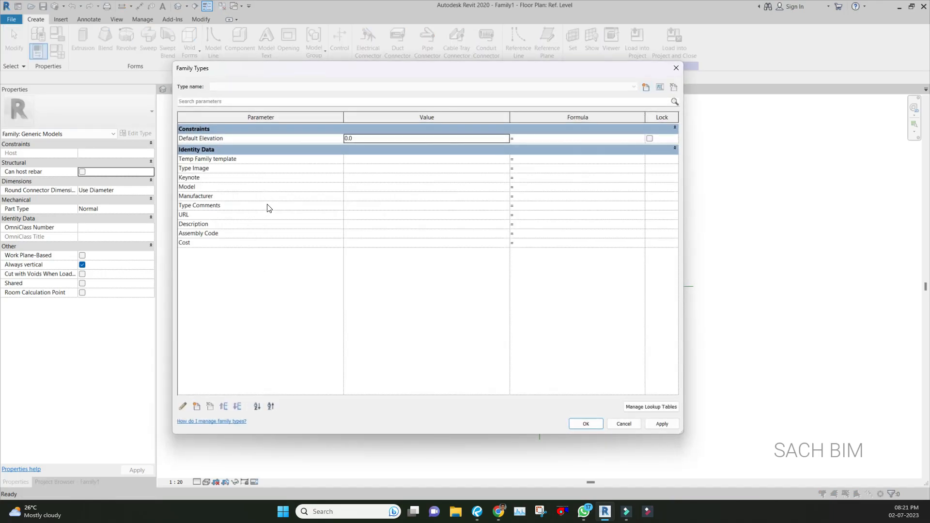
click(231, 159)
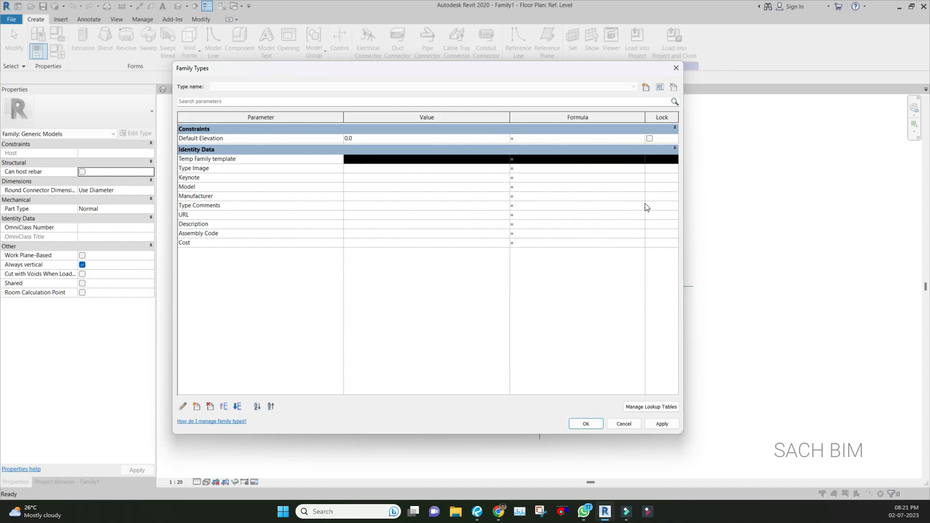
click(667, 198)
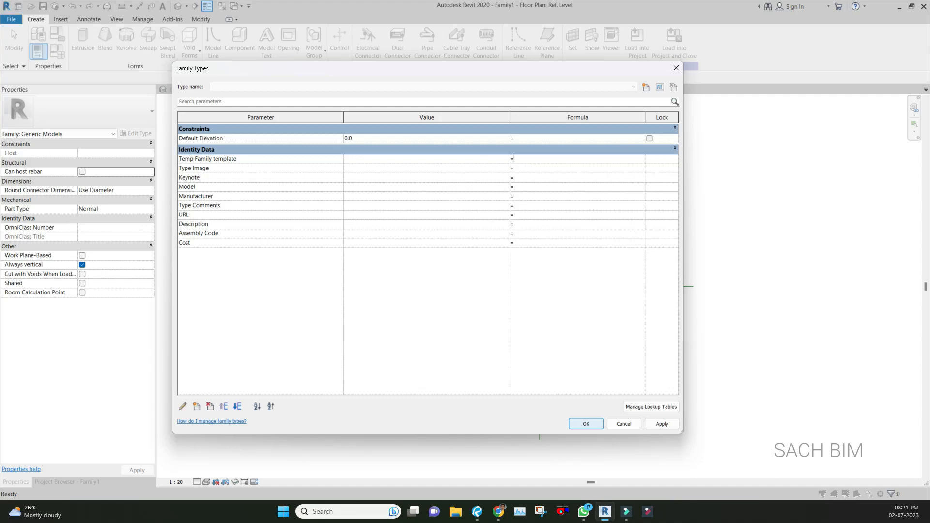
key(Return)
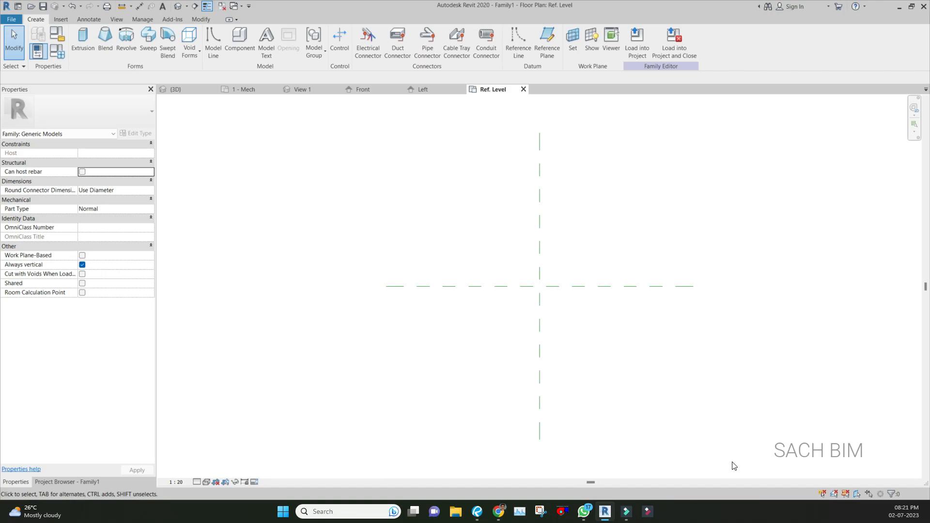
- Switch to Revu to read further pages of the parameter notes and return to the family in Revit
click(477, 512)
key(Page_Down)
key(Page_Down)
key(Page_Down)
click(477, 512)
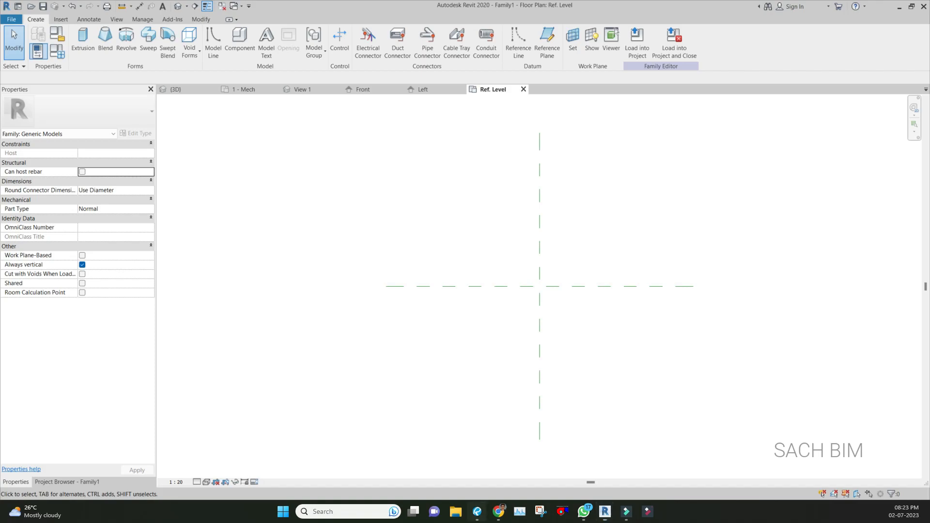